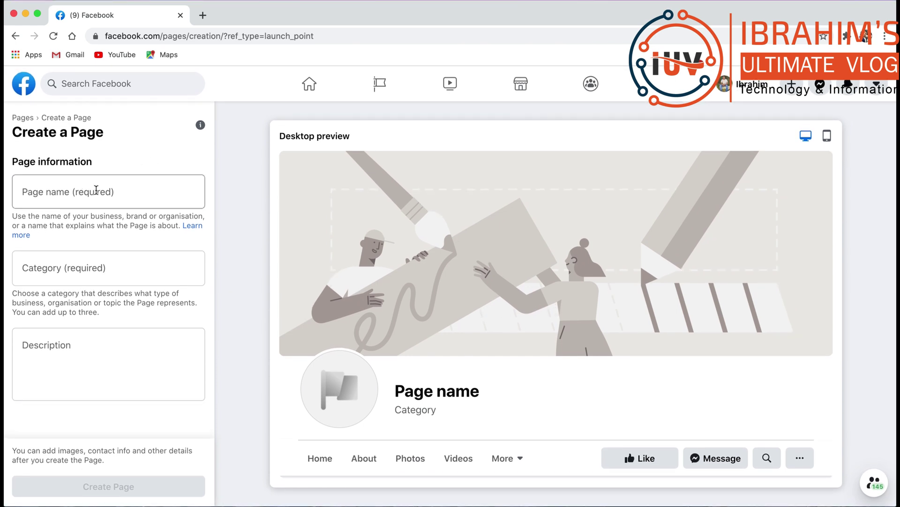
Name the new page "Testing Page".
click(96, 190)
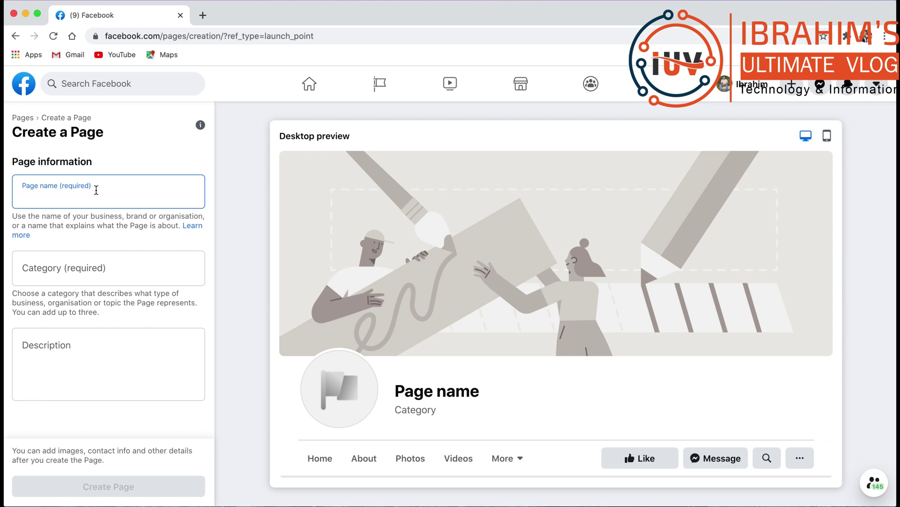
text(Testing)
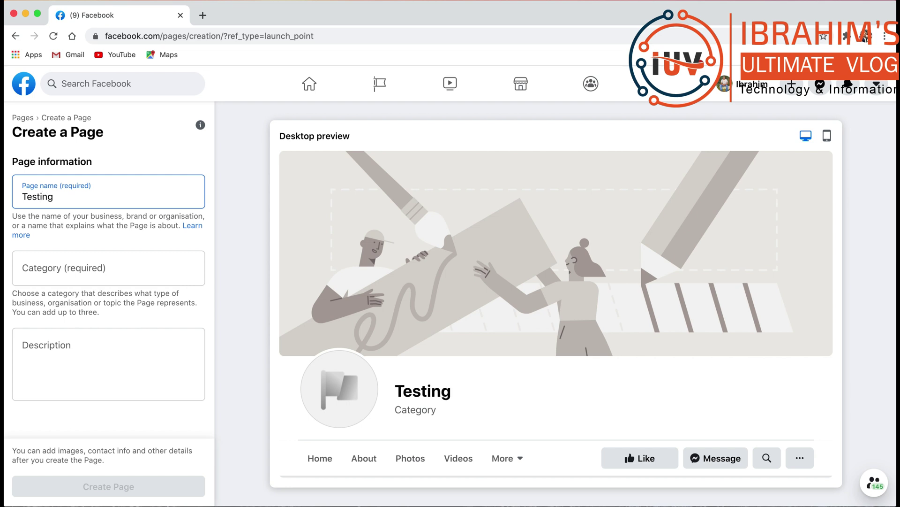
text( Pa`g)
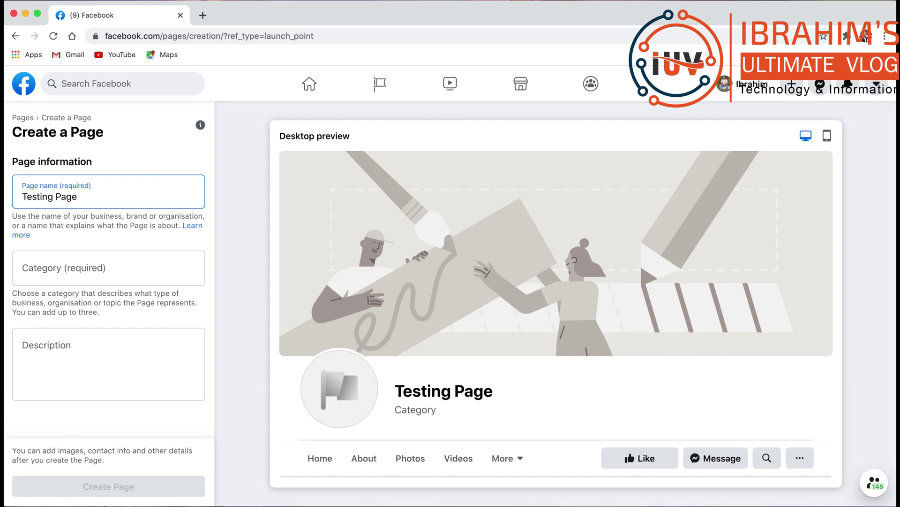
Search the page categories for "Video" and choose Video creator as the page's category.
click(72, 278)
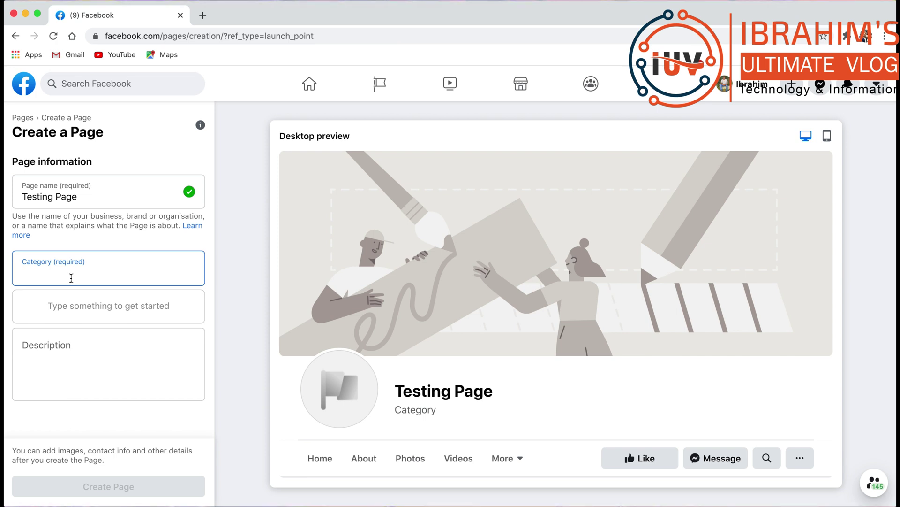
text(Videon)
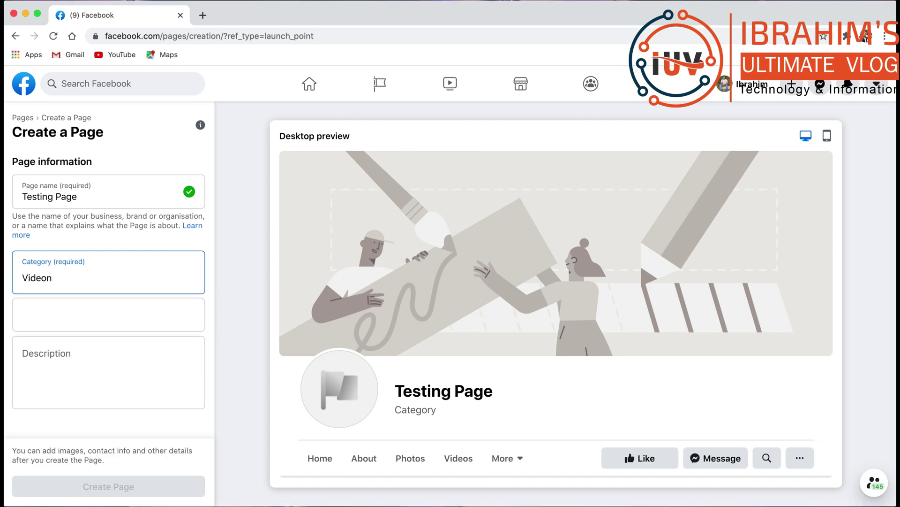
key(BackSpace)
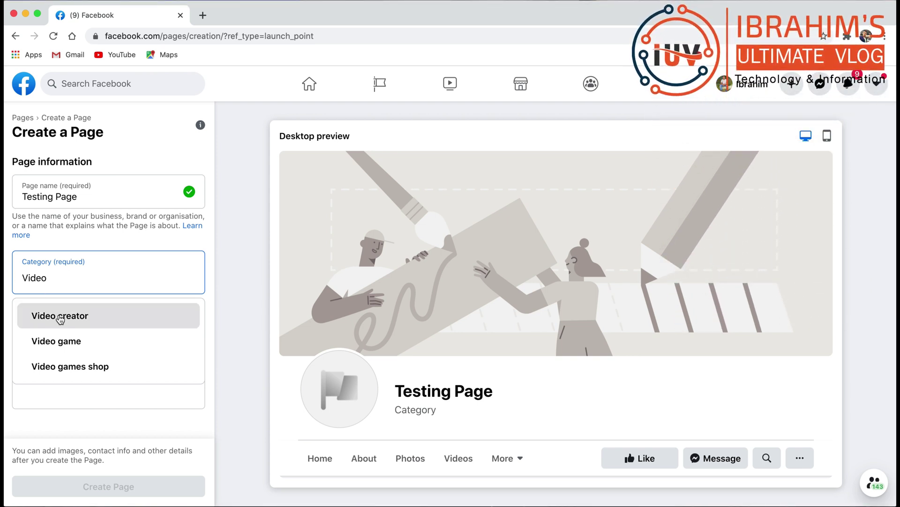
click(60, 318)
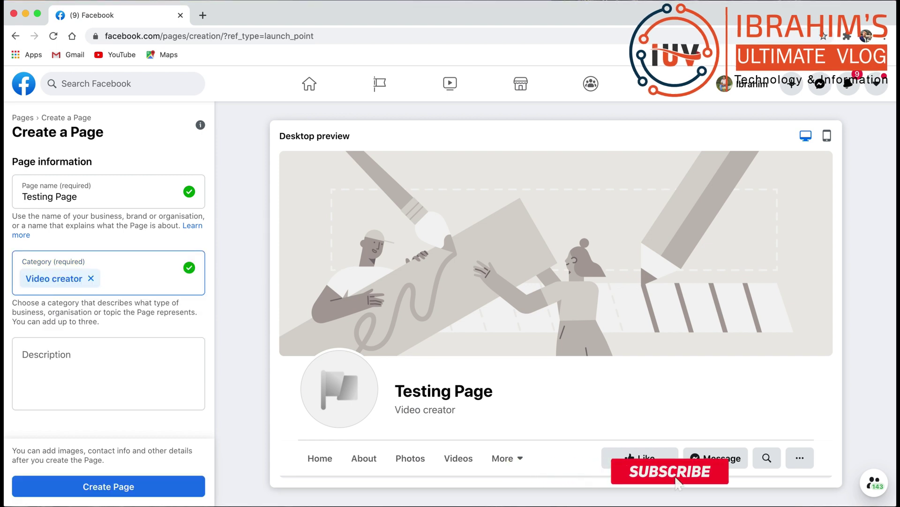
Enter the page description "This page is created to make a test video.".
click(54, 359)
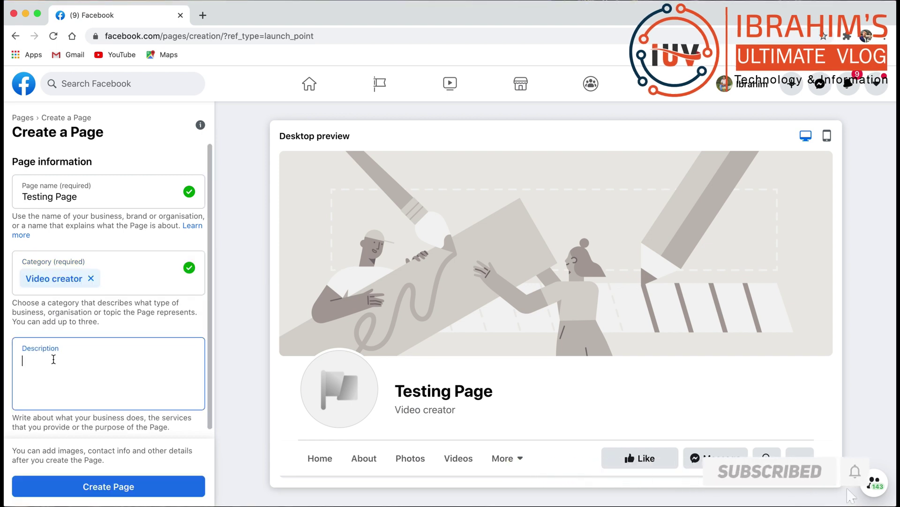
text(Th)
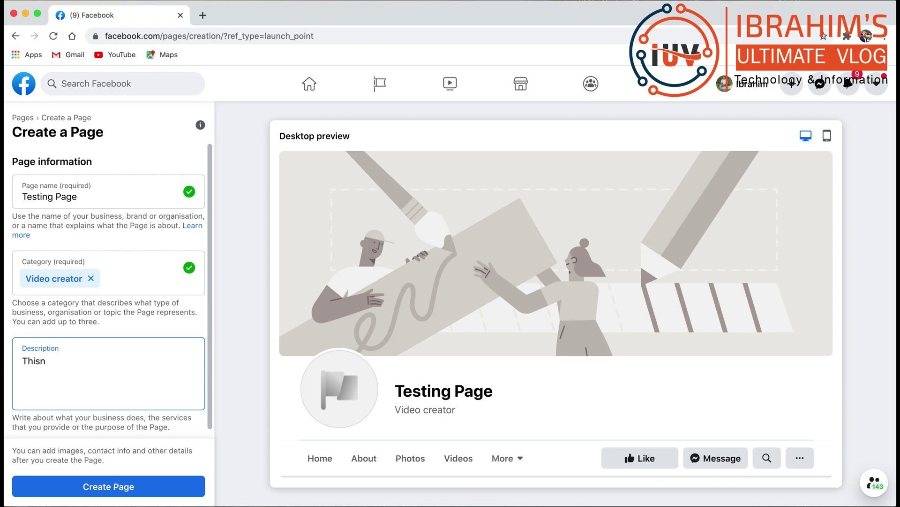
text(isn)
key(BackSpace)
text(pa)
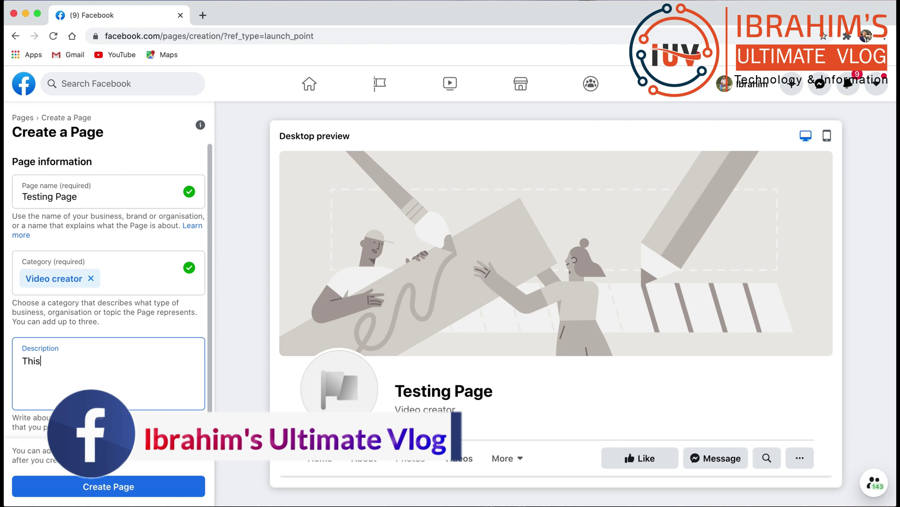
key(BackSpace)
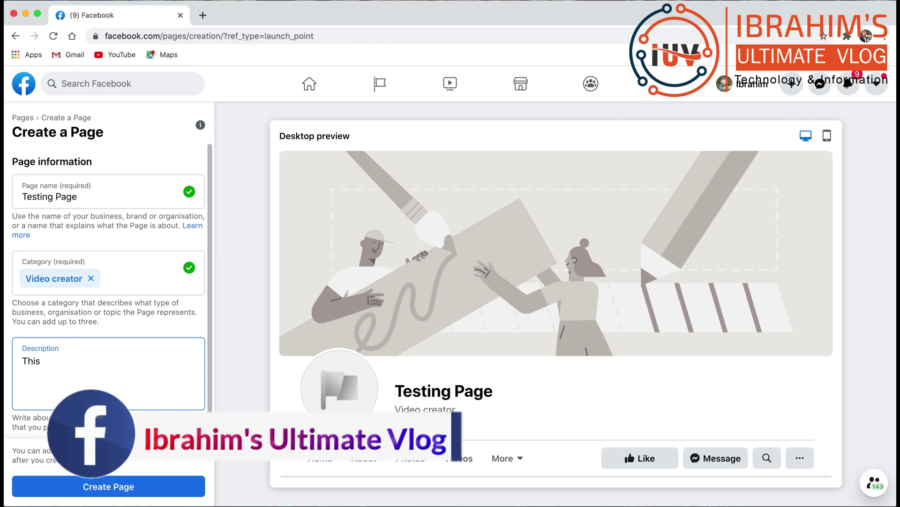
text(pageis created to make a test video.)
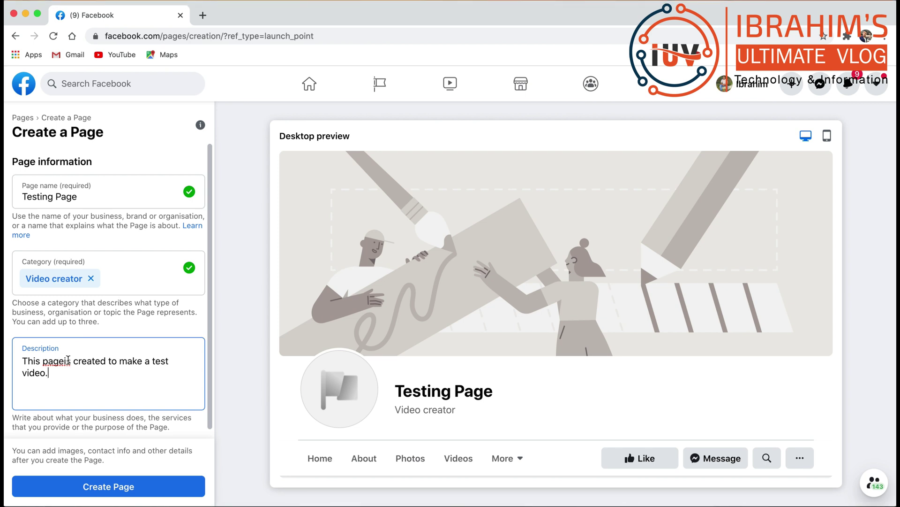
key(BackSpace)
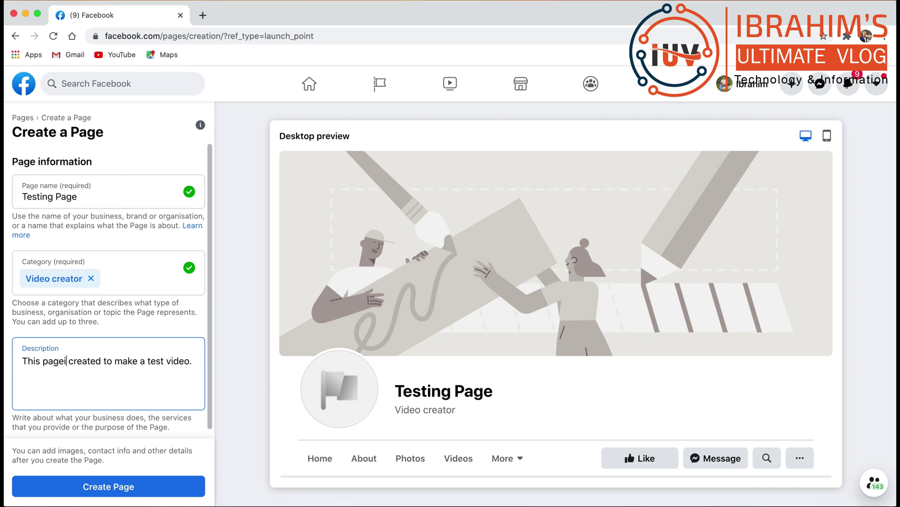
key(BackSpace)
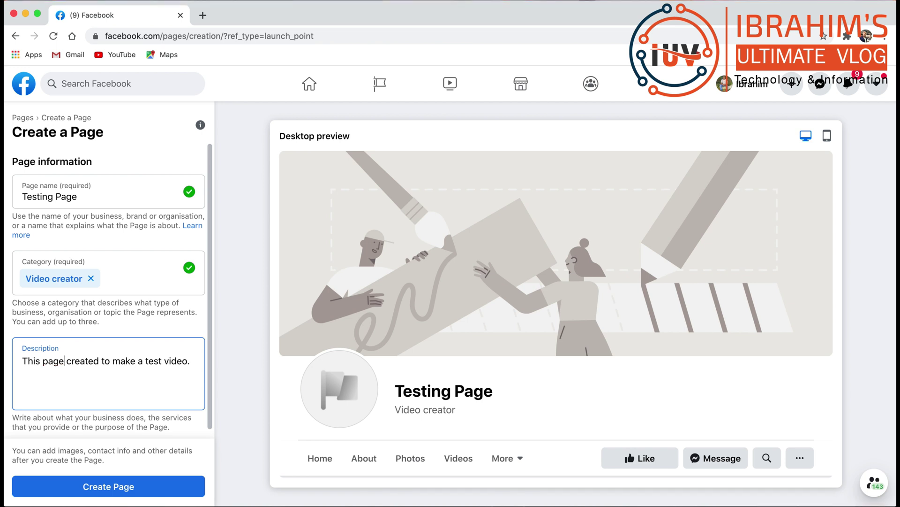
text(is)
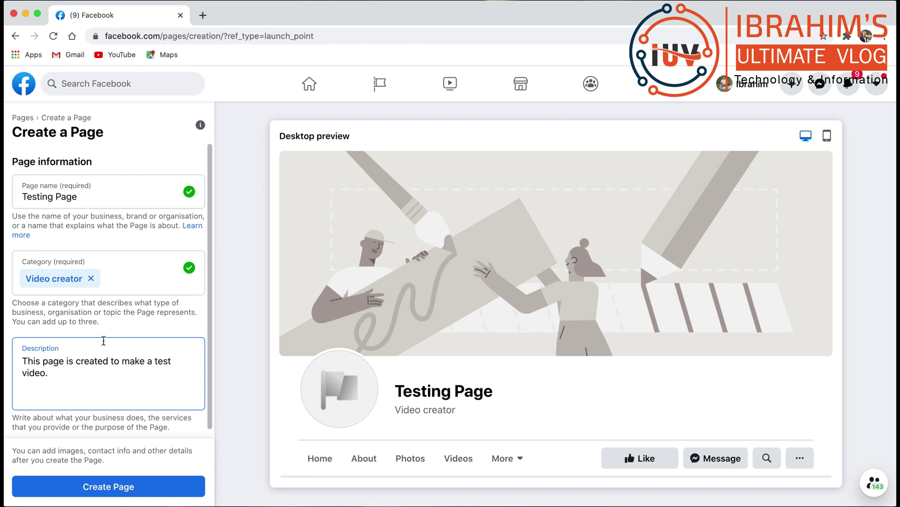
scroll(104, 341, down, 1)
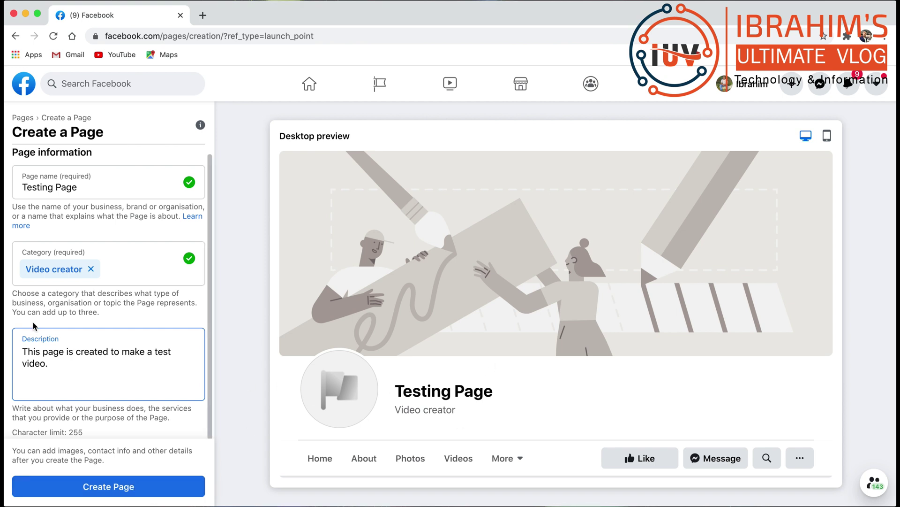
Look through the suggestions for an additional page category, from Gaming video creator to Not a business.
click(145, 272)
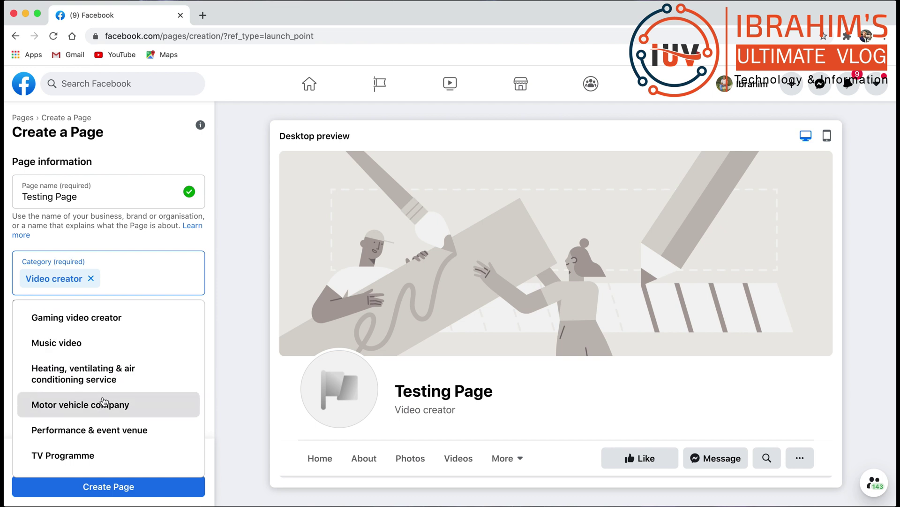
scroll(106, 403, down, 2)
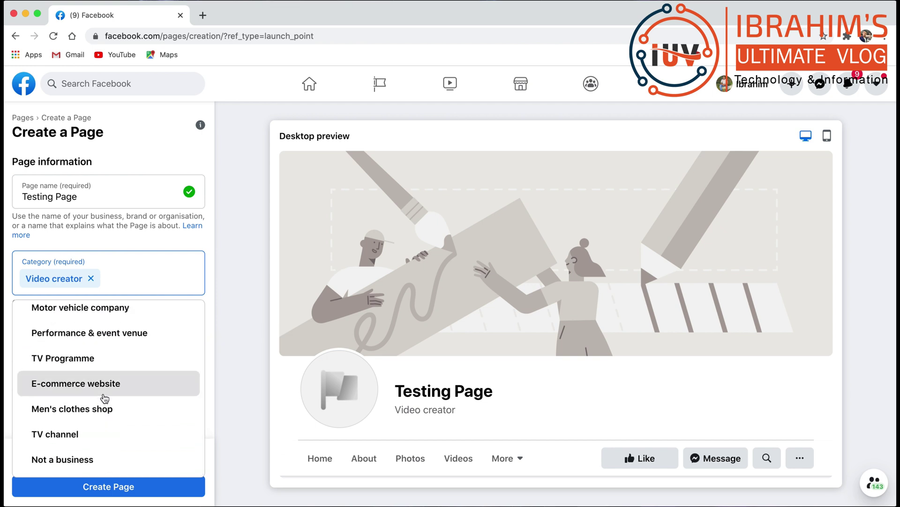
scroll(105, 399, up, 2)
scroll(127, 380, down, 2)
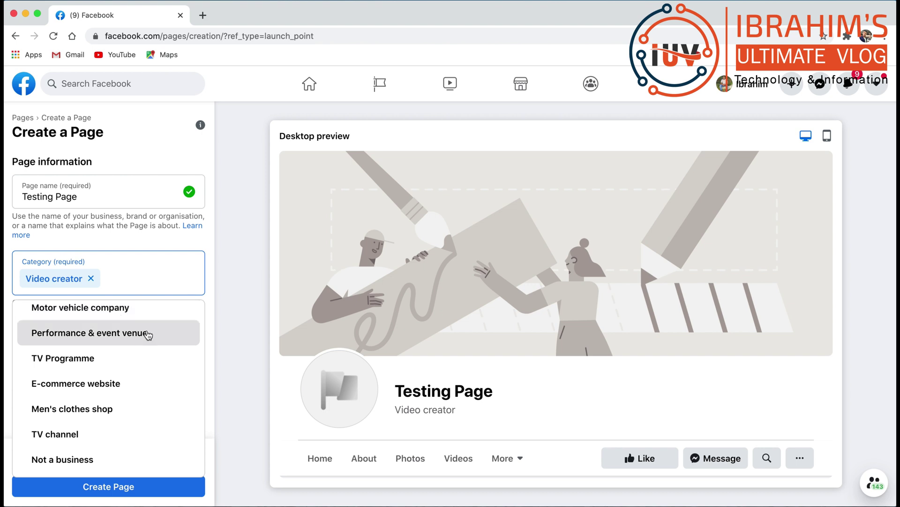
scroll(143, 334, up, 2)
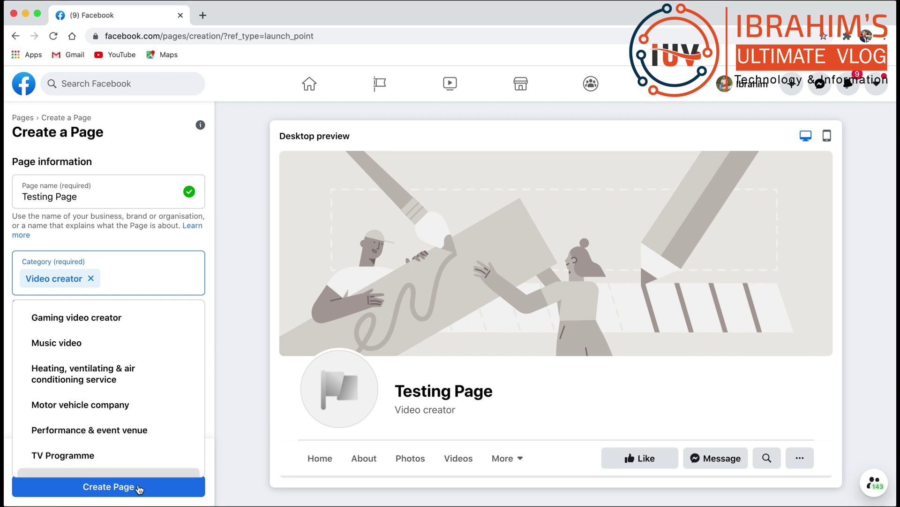
scroll(183, 377, down, 3)
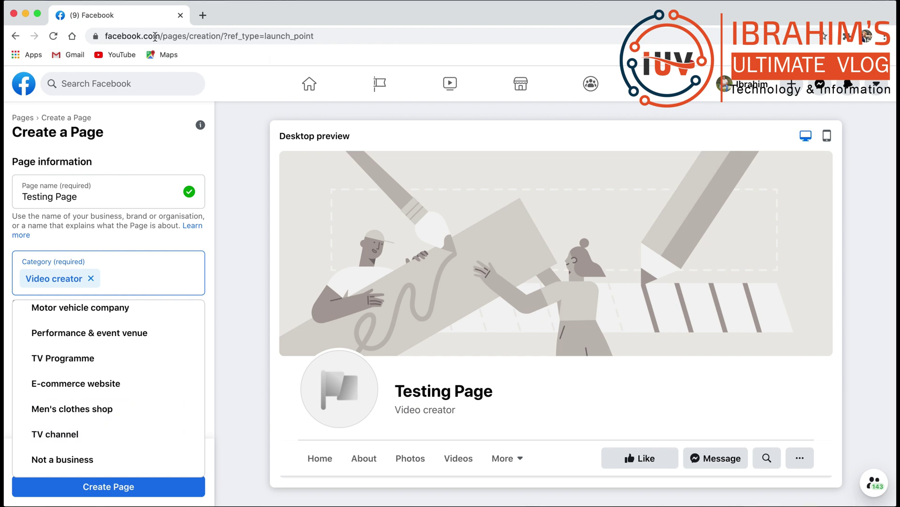
Leave the page creation form without saving and open the managed page Chandpur To England.
click(15, 37)
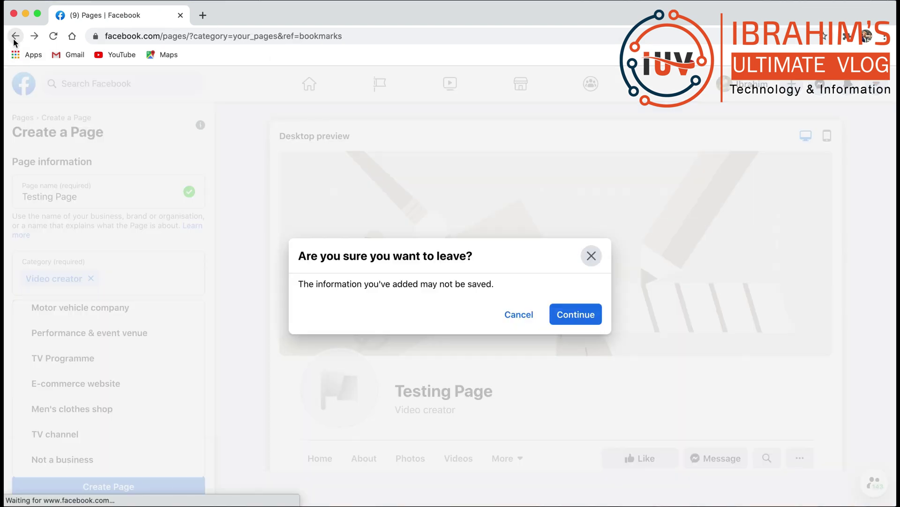
click(588, 315)
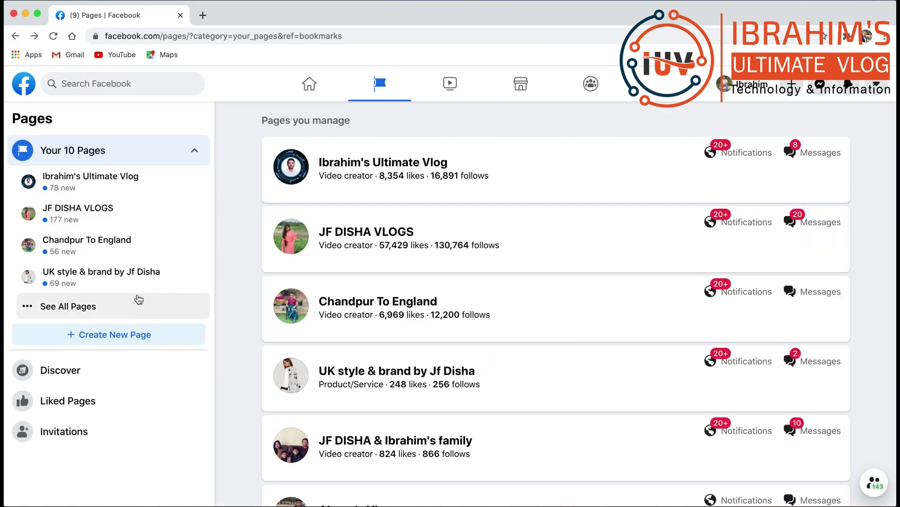
click(69, 242)
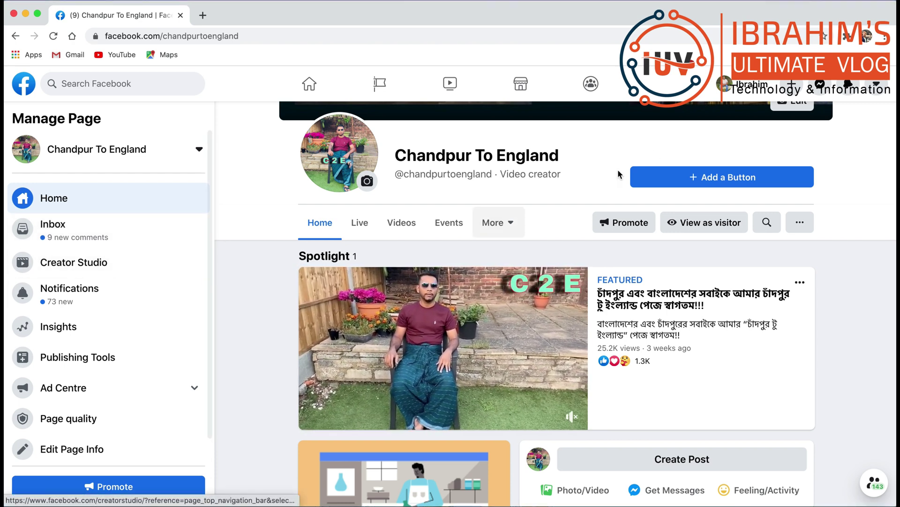
Look over the page's featured video, recent posts, friend invitations and Insights figures.
scroll(563, 293, up, 2)
scroll(561, 289, down, 6)
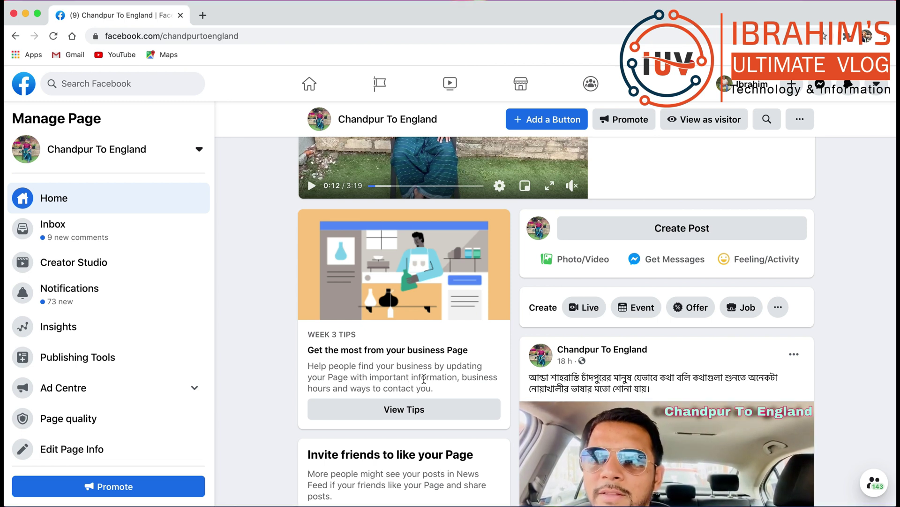
scroll(583, 368, up, 2)
scroll(583, 368, down, 6)
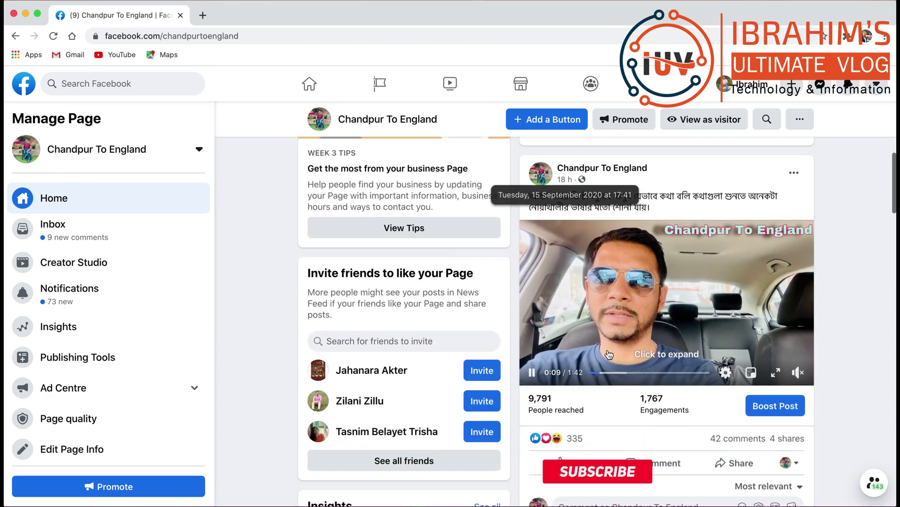
scroll(645, 288, down, 5)
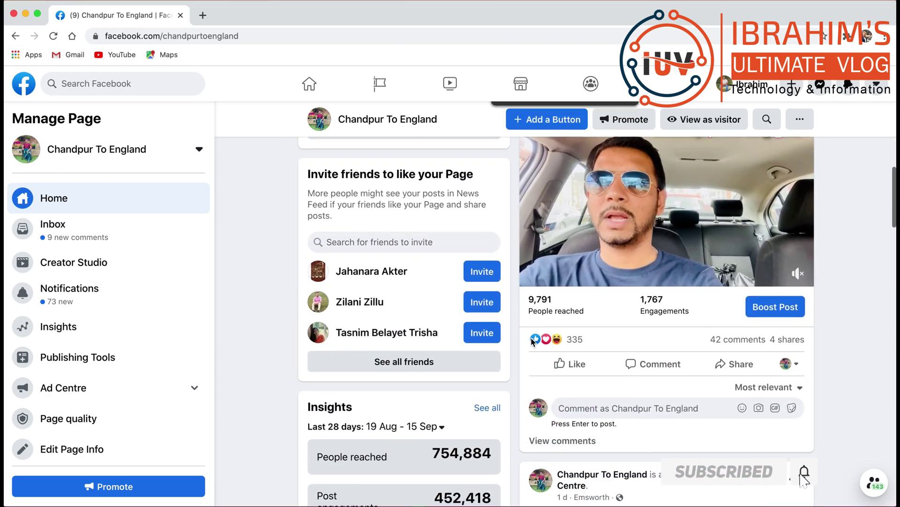
scroll(531, 343, down, 6)
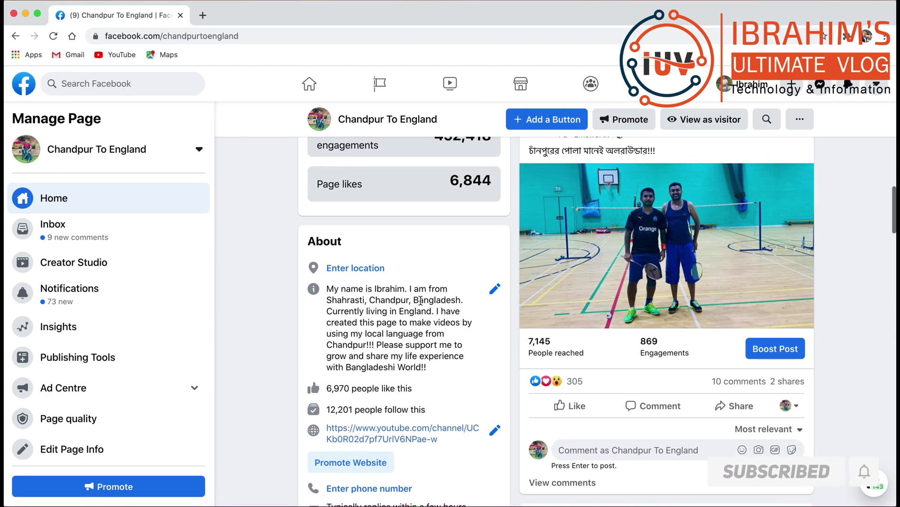
Examine the page's About details, including description, website and contact information, and its Photos, Videos and Page transparency sections.
scroll(376, 326, up, 1)
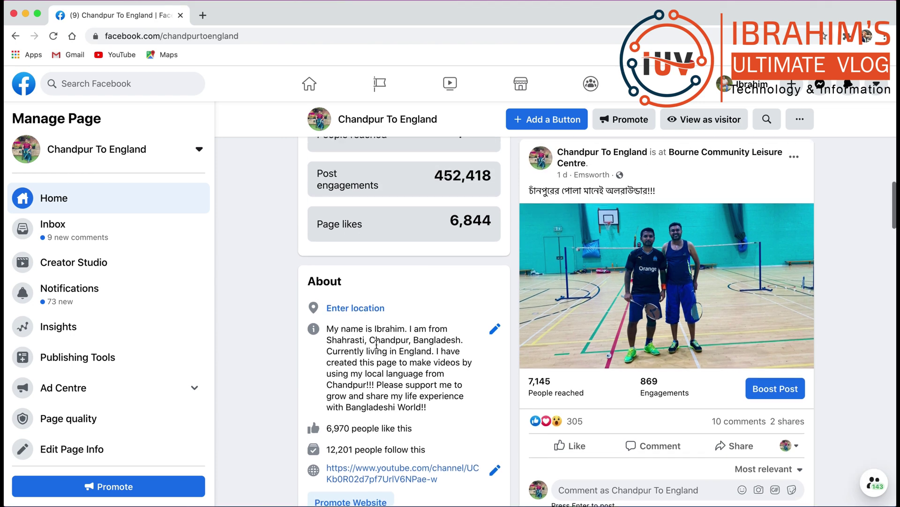
scroll(412, 324, down, 4)
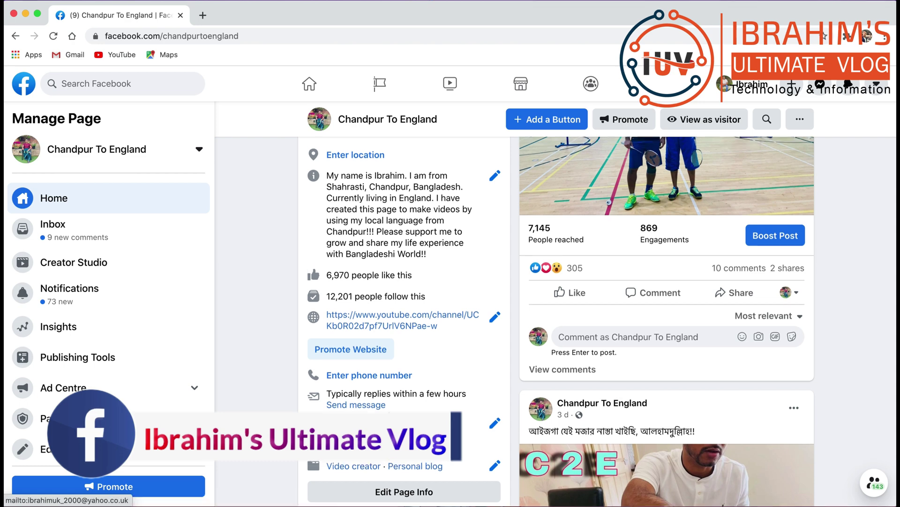
scroll(422, 383, up, 1)
scroll(422, 384, down, 3)
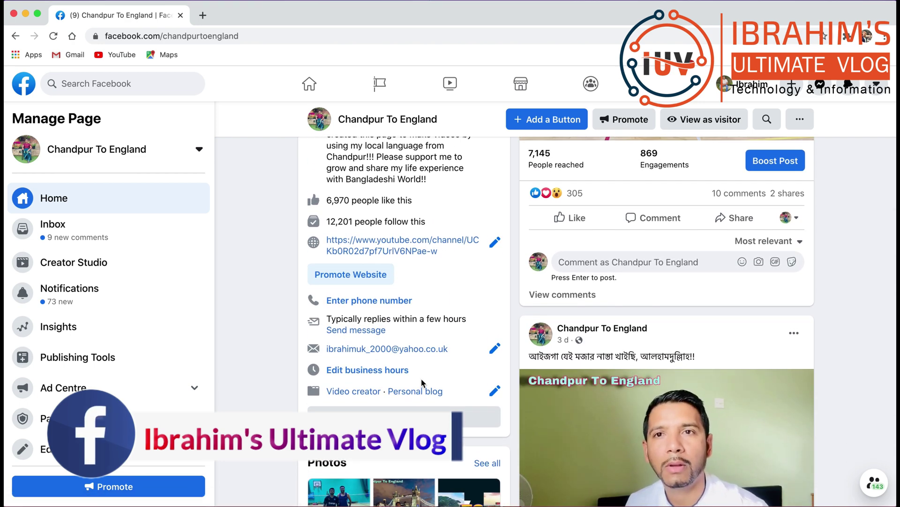
scroll(423, 383, up, 3)
scroll(422, 382, down, 6)
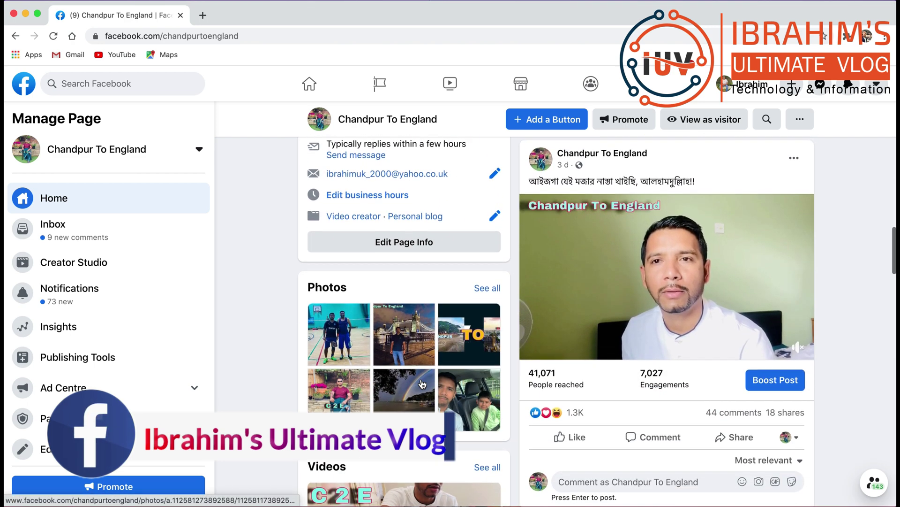
scroll(422, 383, down, 6)
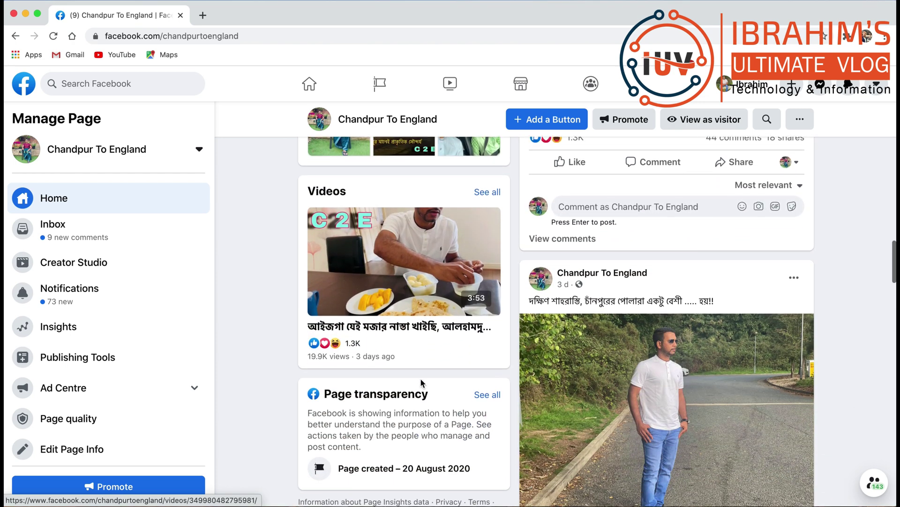
scroll(462, 319, down, 8)
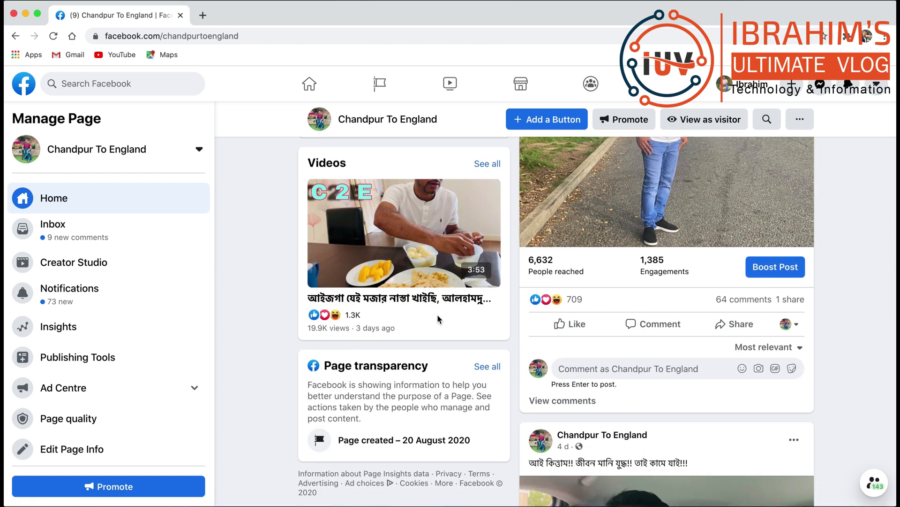
Dismiss the new group notification and check the Page quality status of Chandpur To England.
scroll(438, 315, up, 15)
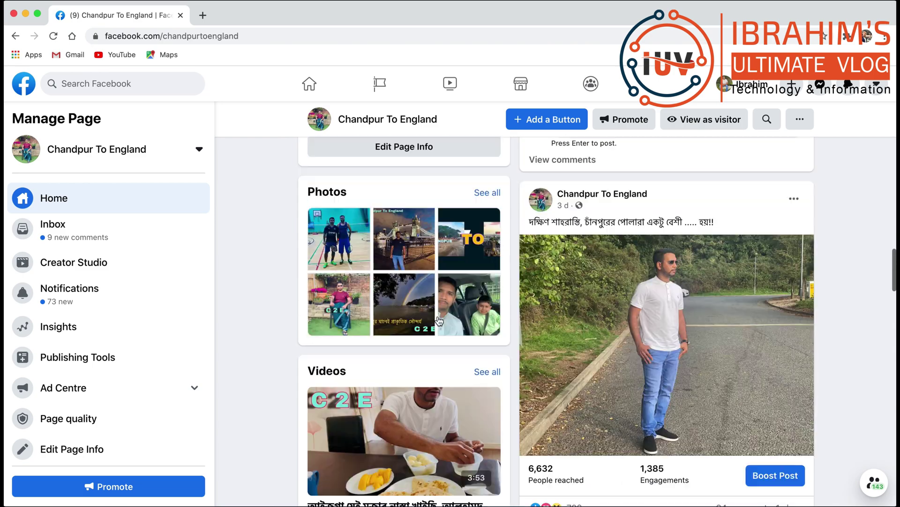
scroll(438, 321, up, 15)
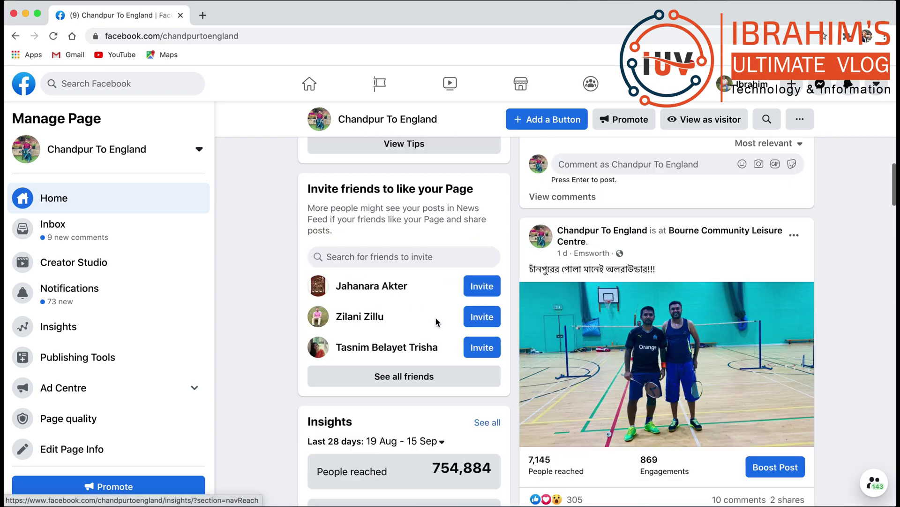
scroll(151, 293, up, 1)
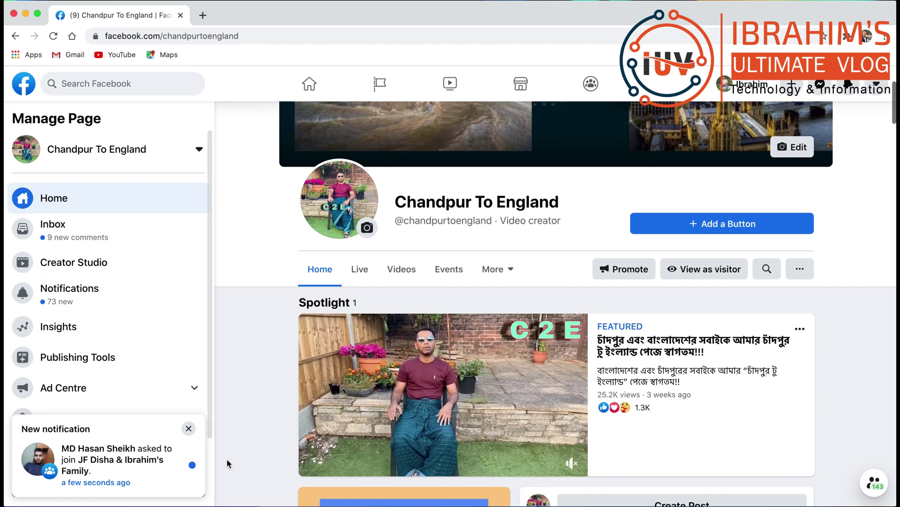
click(188, 429)
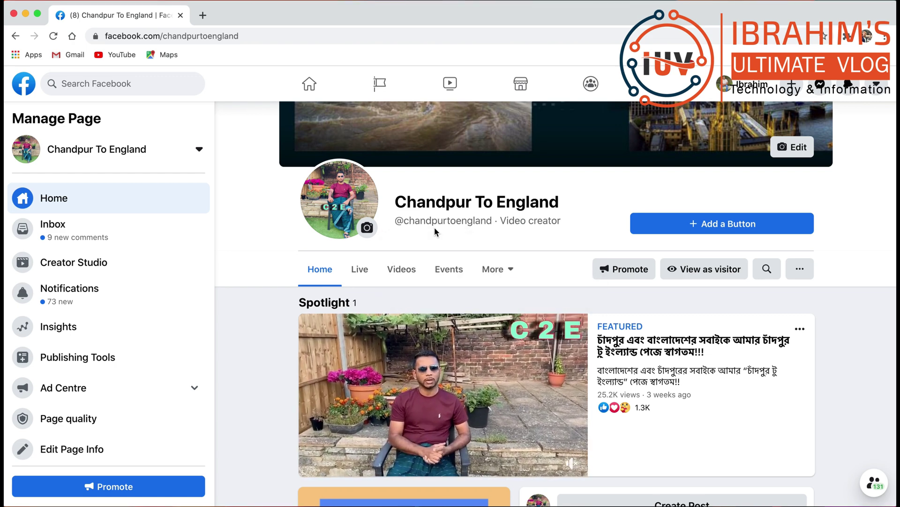
mouse_move(413, 224)
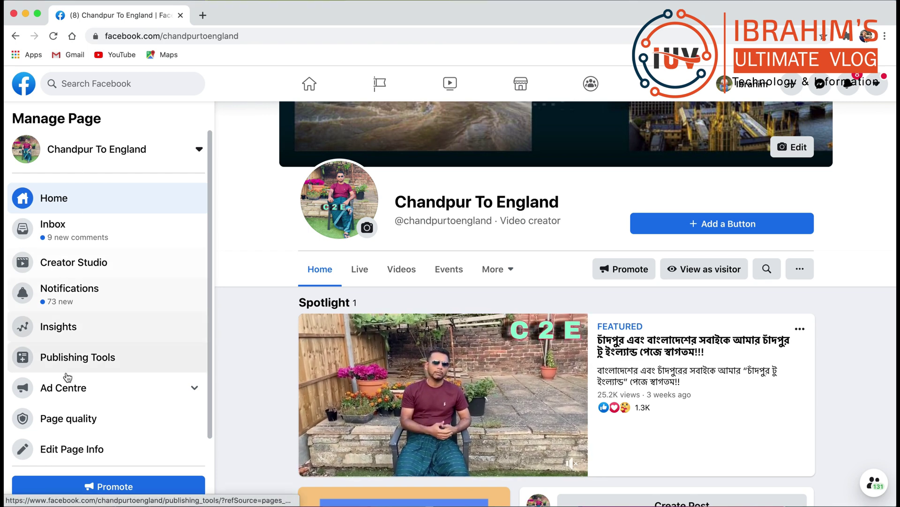
click(91, 421)
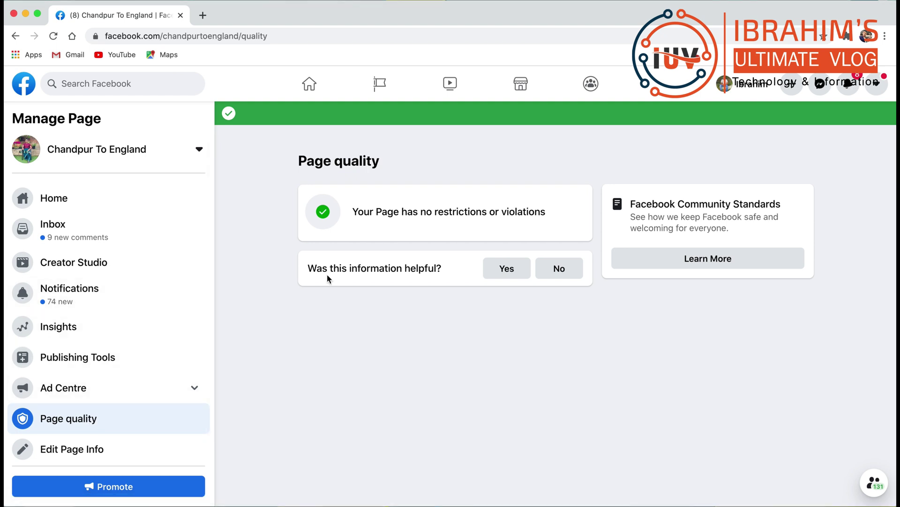